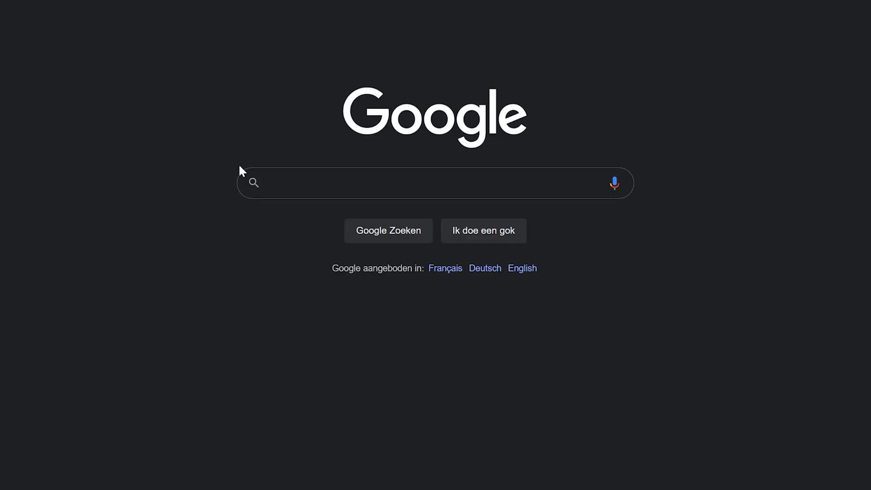
- Search Google for "moonknight 3d models"
{"action": "left_click", "coordinate": [239, 169]}
{"action": "type", "text": "moonknig"}
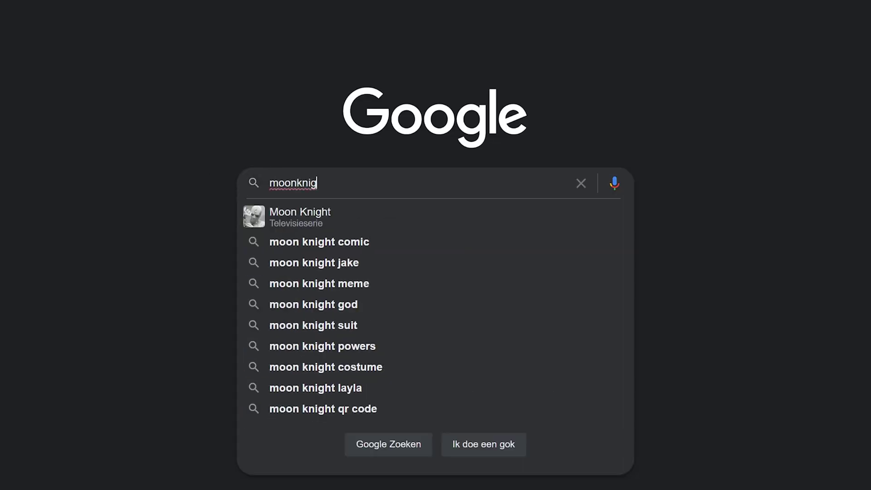
{"action": "type", "text": "ht 3d model"}
{"action": "type", "text": "s"}
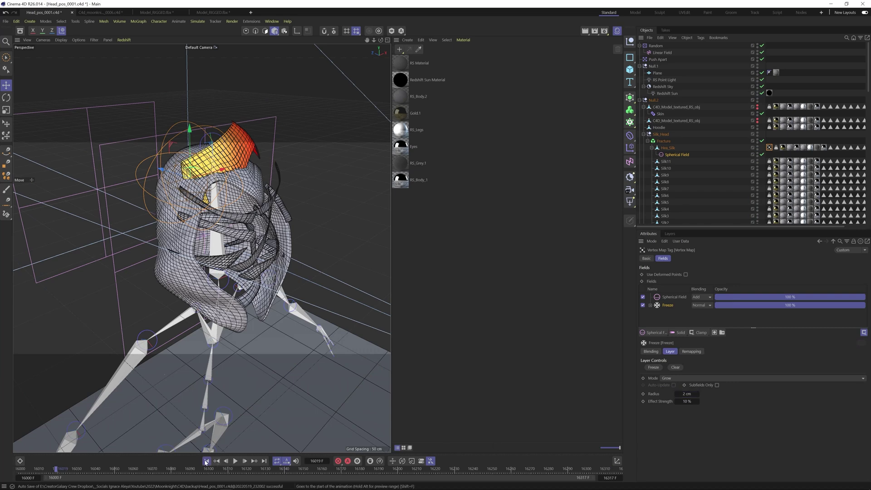
- Switch to Cinema 4D and play the animation of the vertex map spreading over the head silk
{"action": "left_click", "coordinate": [234, 461]}
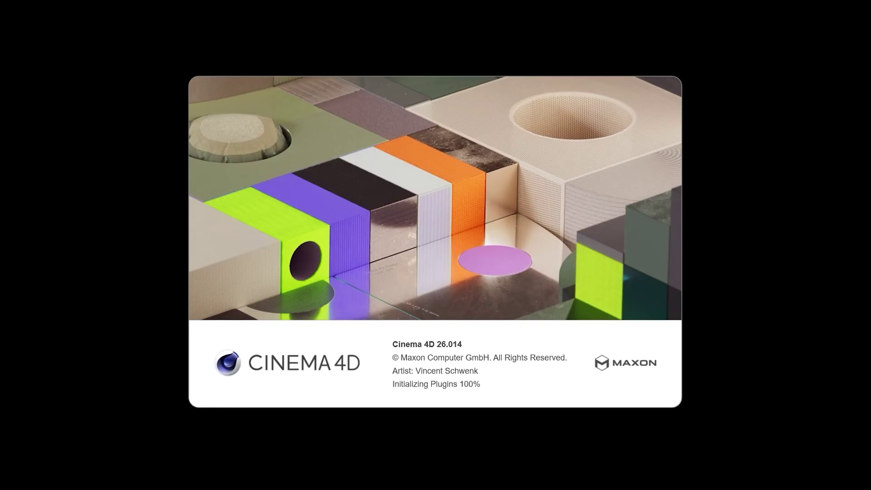
- Add a Motion Tracker object to the empty project and open the file selection for its footage
{"action": "left_click", "coordinate": [216, 21]}
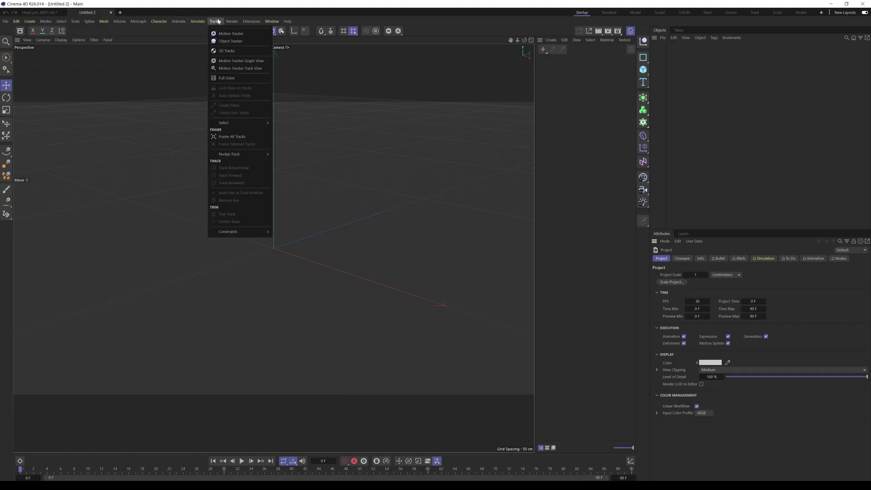
{"action": "left_click", "coordinate": [230, 34]}
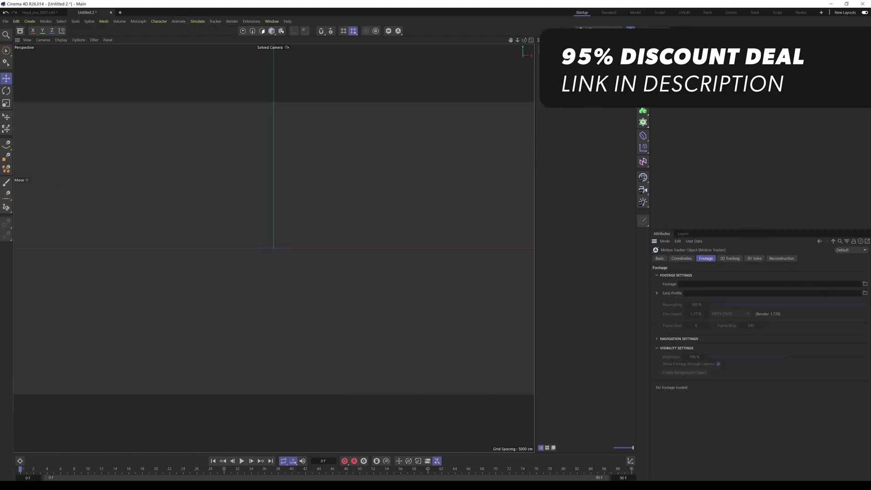
{"action": "left_click", "coordinate": [864, 283]}
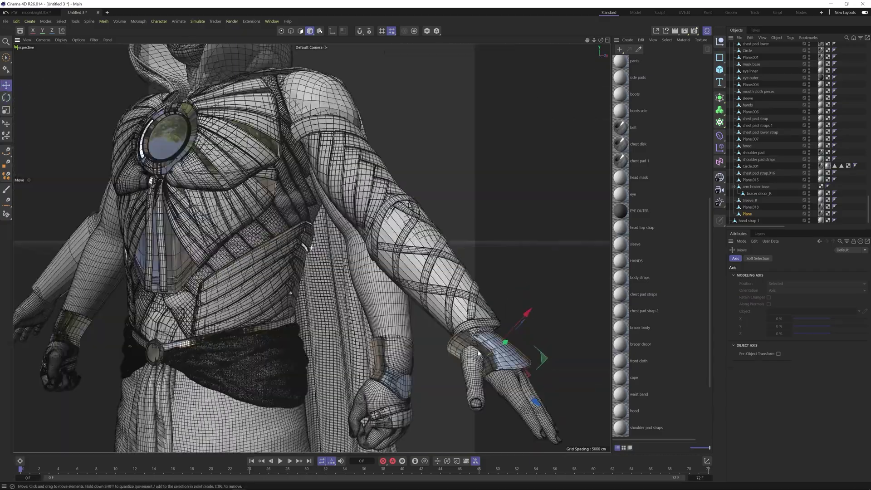
- Group the selected hand strap objects under a null and activate the Move tool
{"action": "scroll", "coordinate": [490, 320], "scroll_direction": "up", "scroll_amount": 5}
{"action": "left_click_drag", "start_coordinate": [490, 320], "coordinate": [351, 281], "text": "alt"}
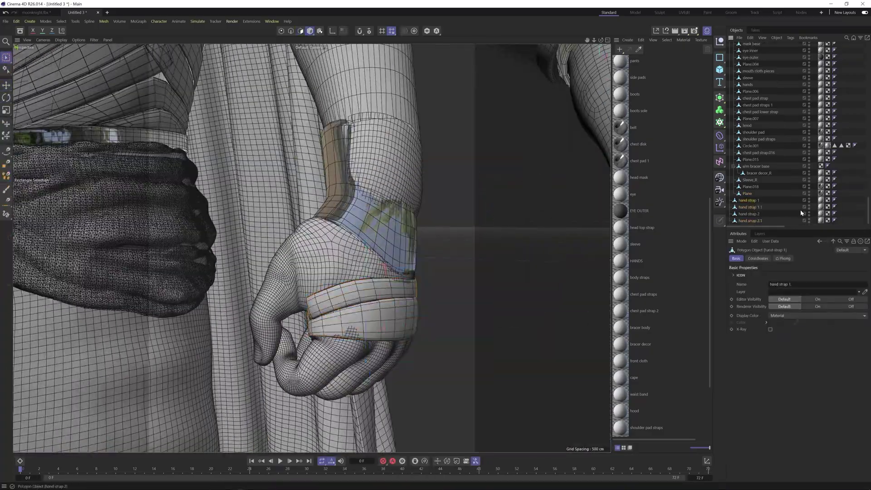
{"action": "key", "text": "alt+g"}
{"action": "key", "text": "e"}
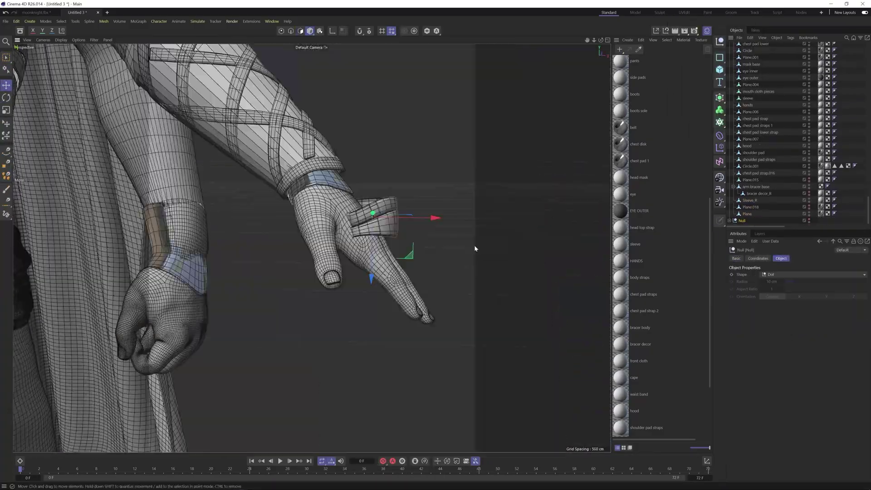
{"action": "left_click_drag", "start_coordinate": [474, 245], "coordinate": [376, 272], "text": "alt"}
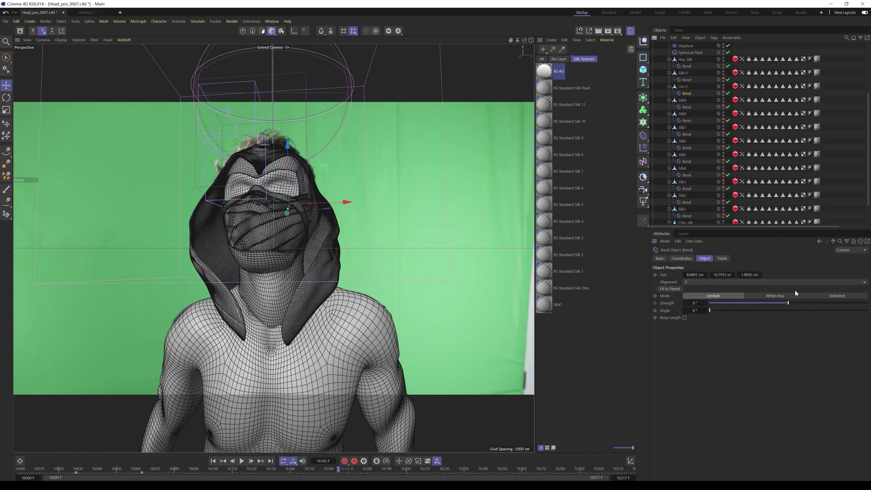
- Play the silk bend animation over the tracked green-screen footage and stop it near the start
{"action": "left_click", "coordinate": [222, 461]}
{"action": "left_click", "coordinate": [242, 462]}
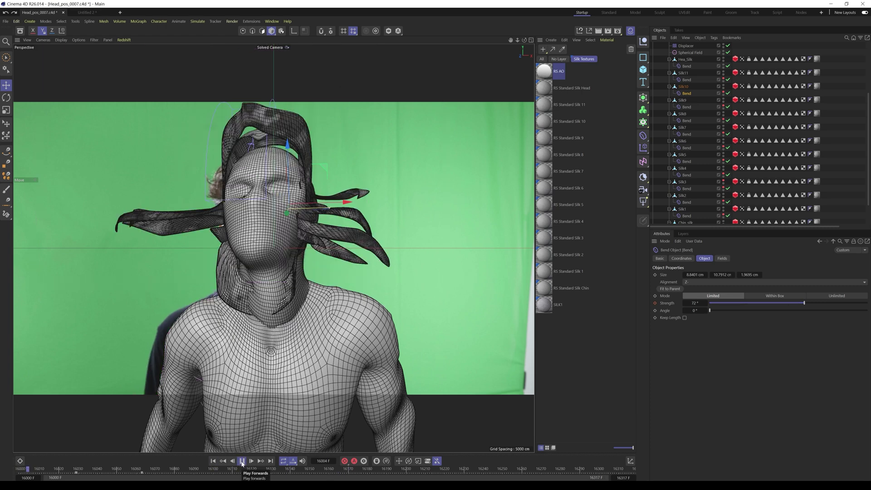
{"action": "left_click", "coordinate": [242, 461]}
- Select the Motion Tracker object in the scene hierarchy and examine its footage settings
{"action": "scroll", "coordinate": [723, 217], "scroll_direction": "down", "scroll_amount": 2}
{"action": "left_click", "coordinate": [674, 213]}
{"action": "scroll", "coordinate": [681, 182], "scroll_direction": "up", "scroll_amount": 5}
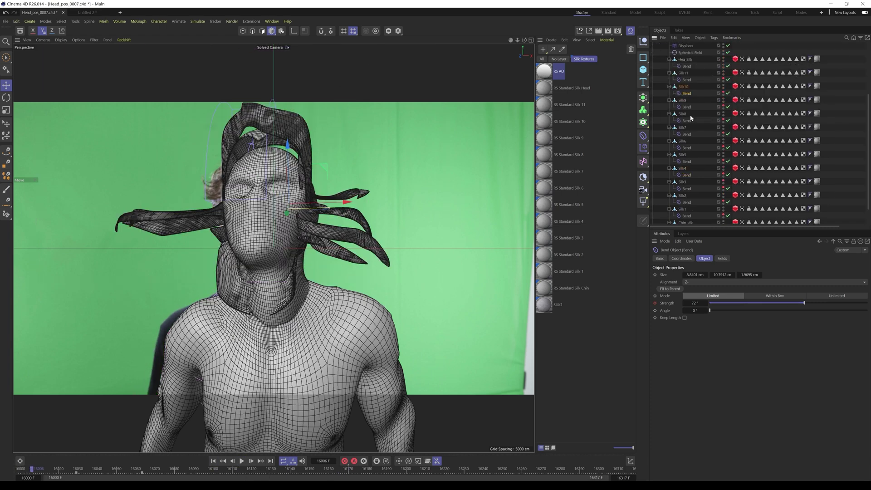
{"action": "scroll", "coordinate": [667, 222], "scroll_direction": "down", "scroll_amount": 4}
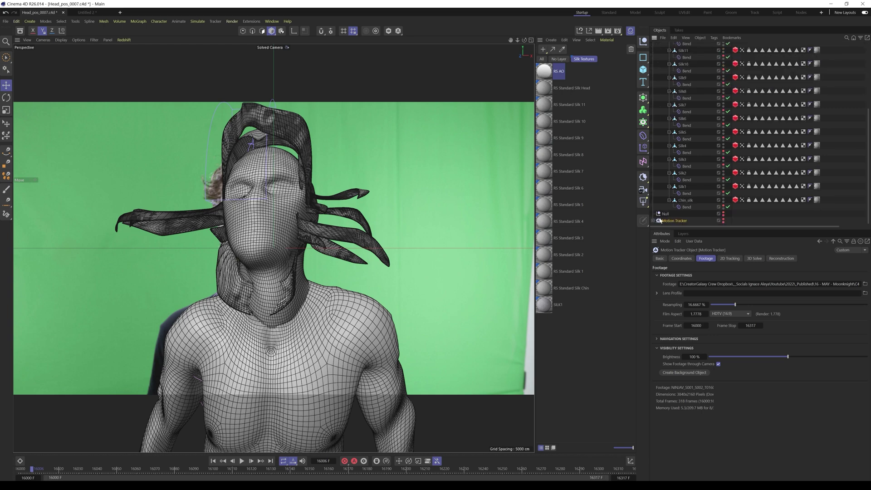
{"action": "scroll", "coordinate": [707, 226], "scroll_direction": "down", "scroll_amount": 1}
{"action": "left_click", "coordinate": [729, 220]}
{"action": "scroll", "coordinate": [317, 293], "scroll_direction": "up", "scroll_amount": 3}
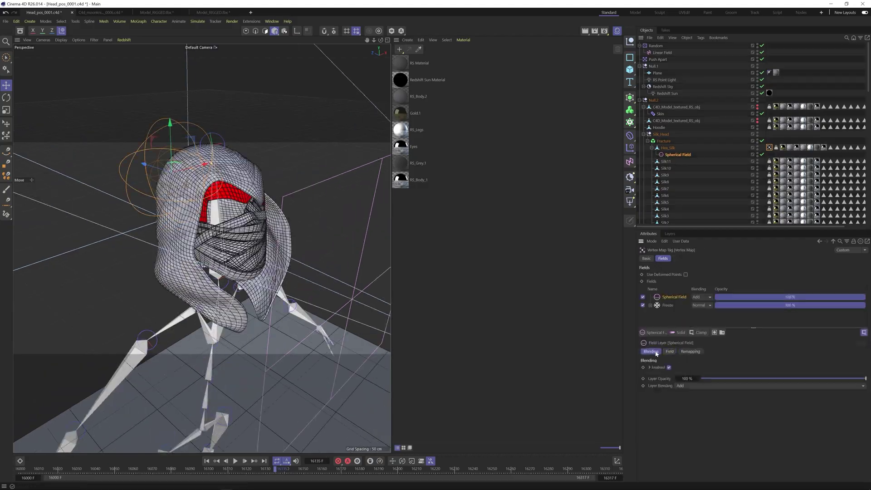
- Play the head silk's vertex map growth, rewind to the start of the animation, and replay it
{"action": "left_click", "coordinate": [236, 461]}
{"action": "left_click", "coordinate": [236, 461]}
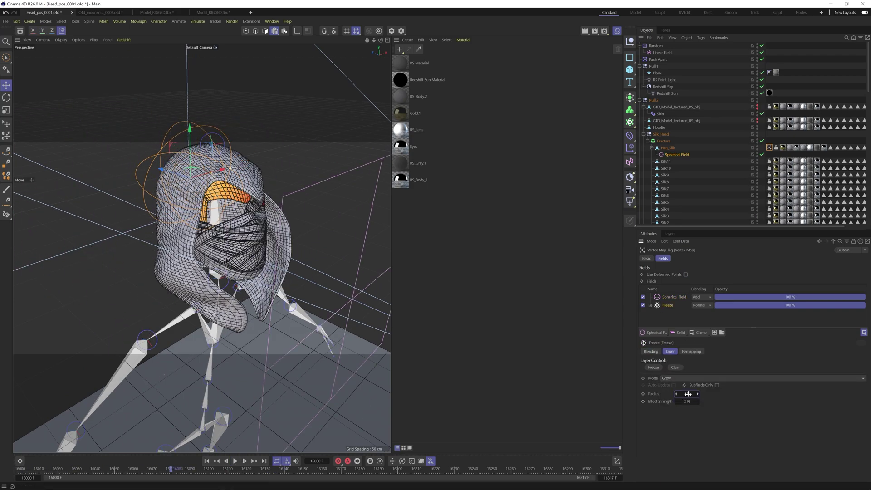
{"action": "left_click", "coordinate": [206, 460]}
{"action": "left_click", "coordinate": [235, 460]}
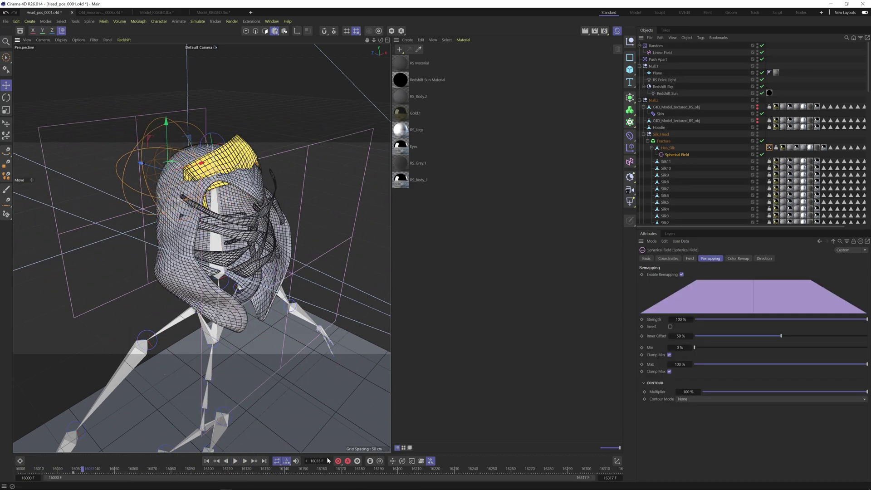
- Select the Silk11 strip and the vertex map tags of the Silk3 and Silk5 strips
{"action": "left_click", "coordinate": [665, 161]}
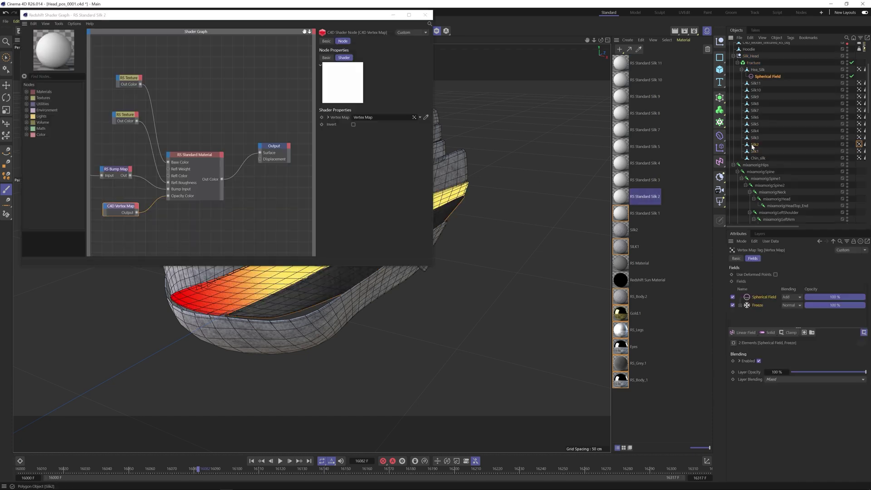
{"action": "left_click", "coordinate": [858, 137]}
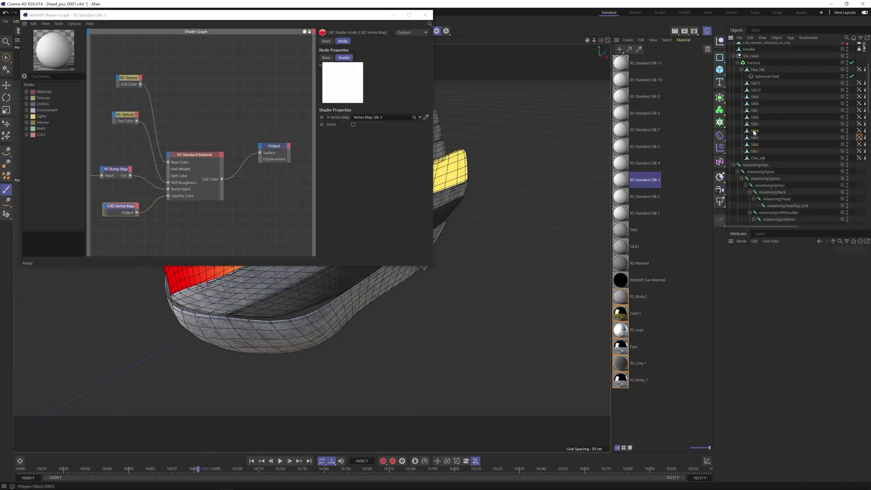
{"action": "left_click", "coordinate": [858, 124]}
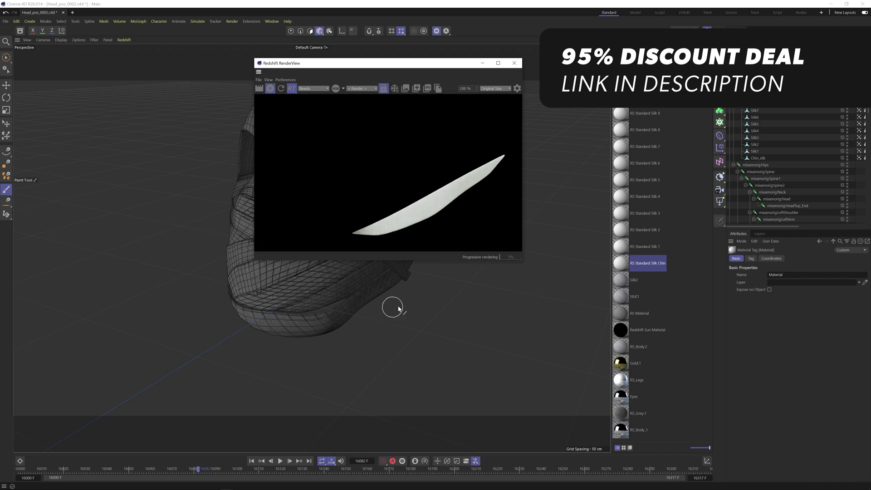
- Play the timeline to preview the silk's vertex map opacity in the Redshift RenderView, and activate the Move tool
{"action": "left_click", "coordinate": [281, 461]}
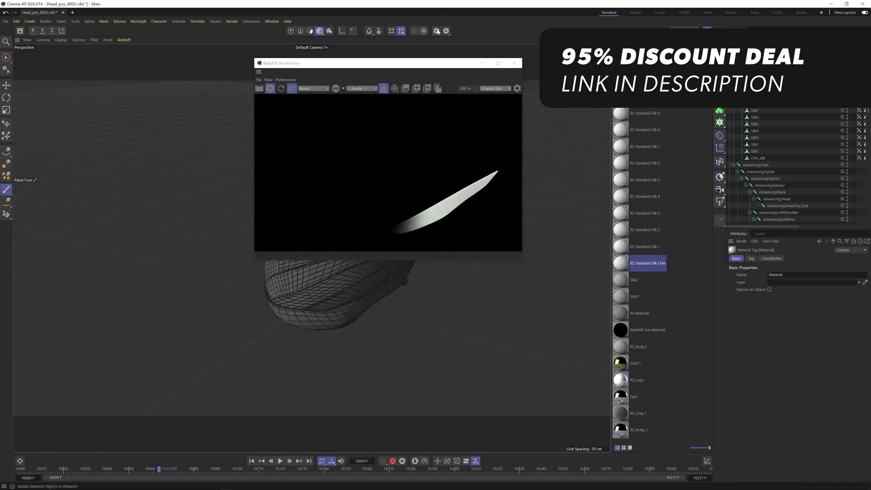
{"action": "left_click", "coordinate": [281, 461]}
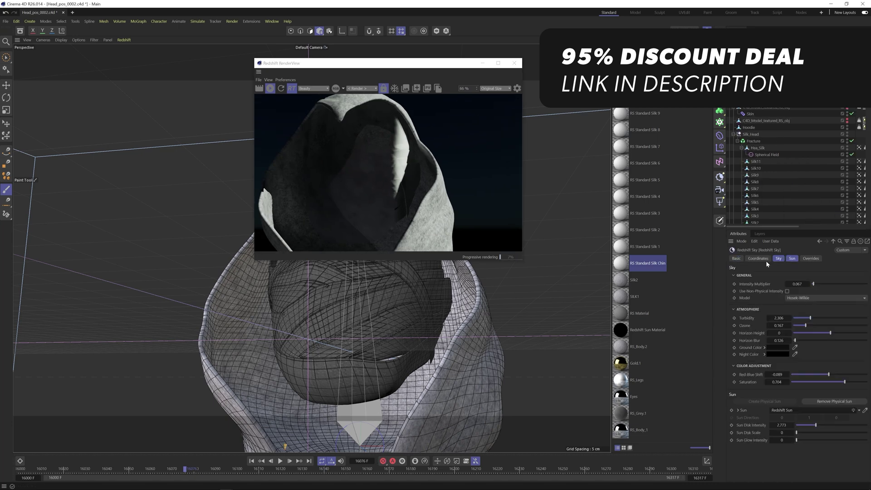
{"action": "key", "text": "e"}
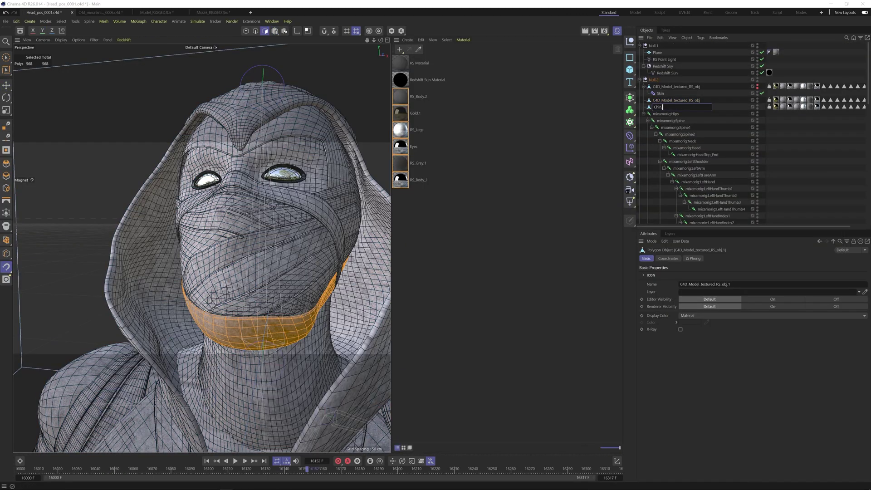
- Rename the polygon object of the highlighted chin strip as Chin_silk
{"action": "left_click", "coordinate": [662, 106]}
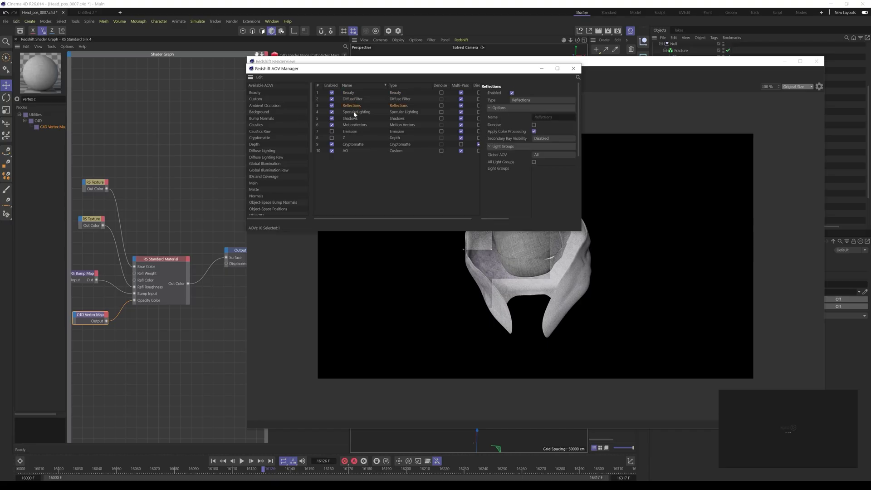
- Close the Redshift AOV Manager and preview the AO and DiffuseFilter passes in the RenderView
{"action": "left_click", "coordinate": [573, 69]}
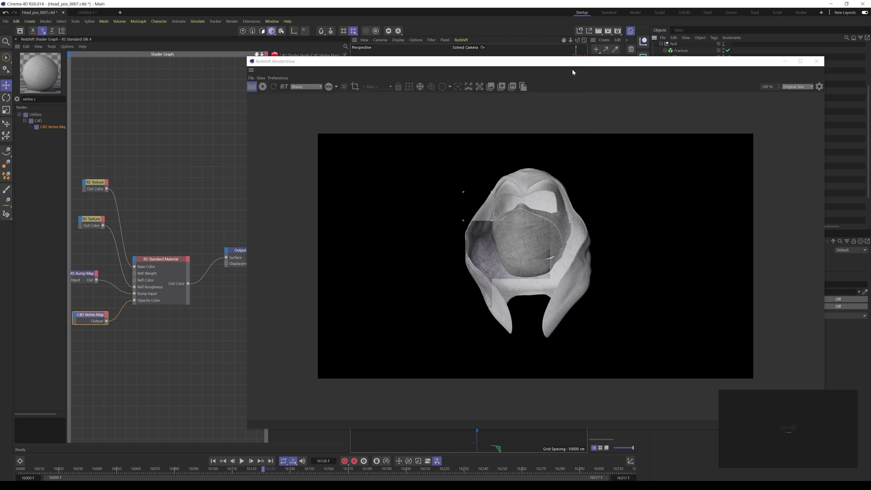
{"action": "left_click", "coordinate": [306, 86]}
{"action": "left_click", "coordinate": [300, 114]}
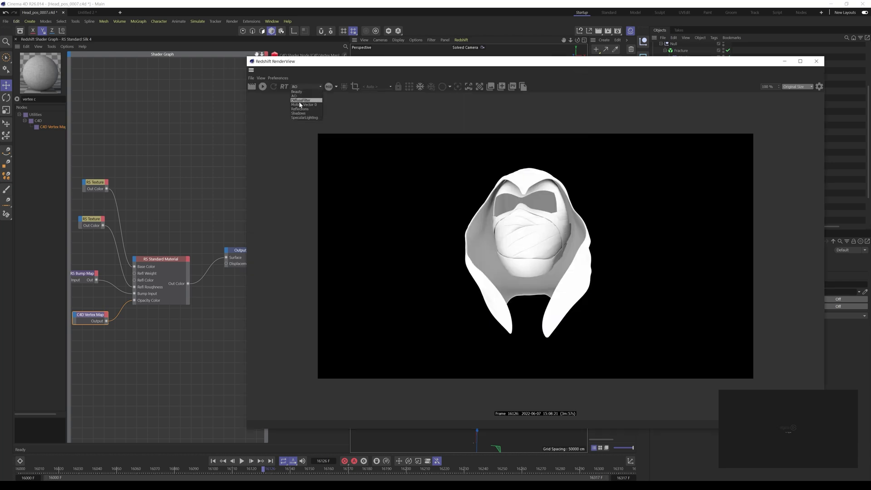
{"action": "left_click", "coordinate": [299, 101]}
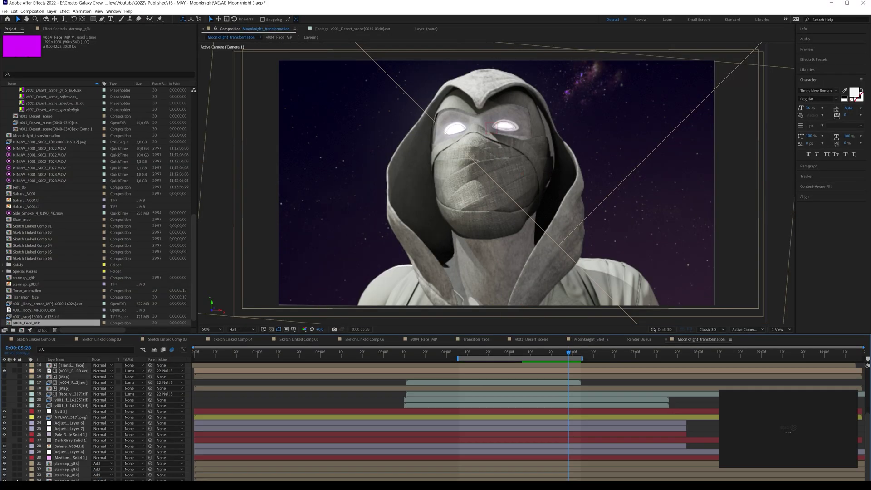
- Switch to After Effects and progressively solo the Moonknight_transformation layers up through the adjustment layers, checking frames 4:23 and 5:19
{"action": "left_click_drag", "start_coordinate": [16, 480], "coordinate": [15, 430]}
{"action": "scroll", "coordinate": [15, 426], "scroll_direction": "up", "scroll_amount": 4}
{"action": "left_click", "coordinate": [512, 353]}
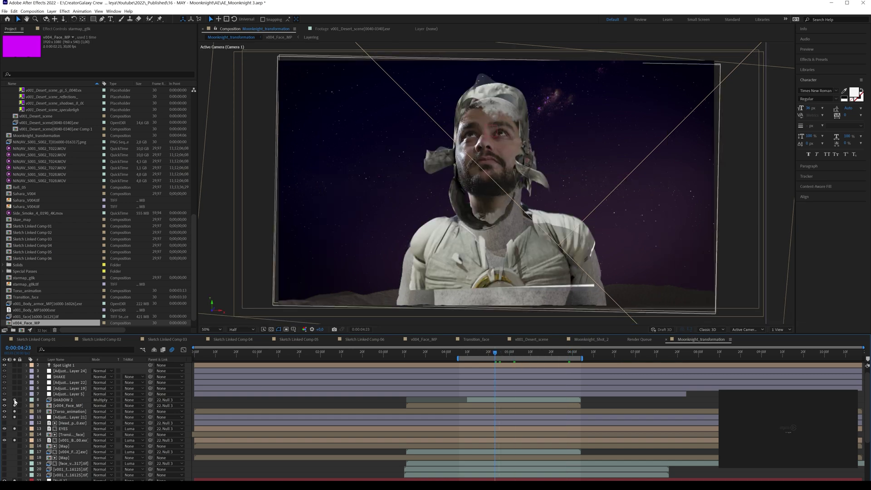
{"action": "left_click_drag", "start_coordinate": [15, 390], "coordinate": [15, 383]}
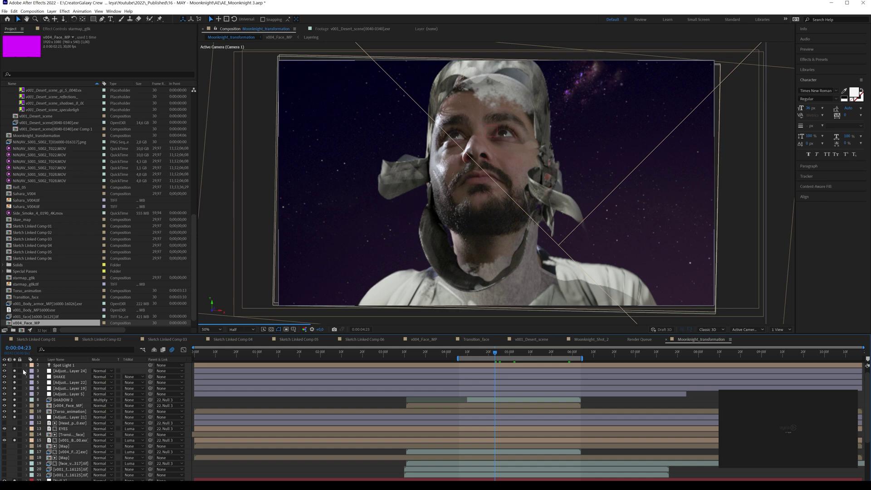
{"action": "left_click", "coordinate": [550, 353]}
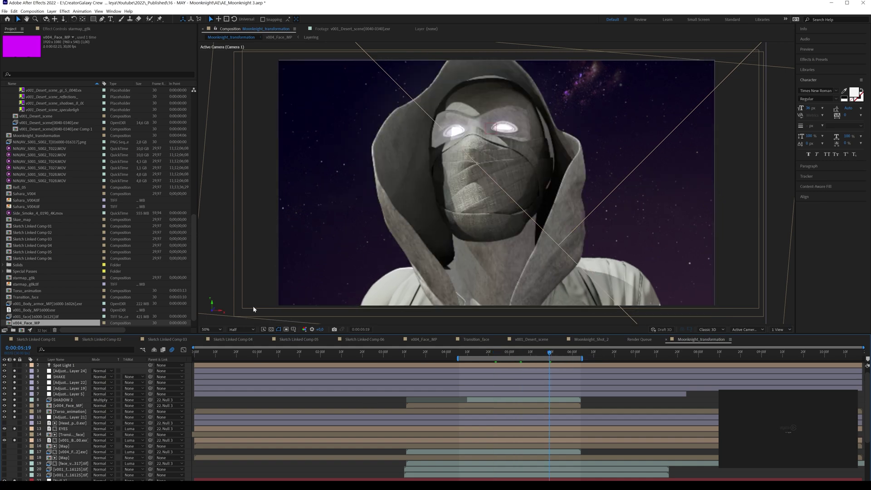
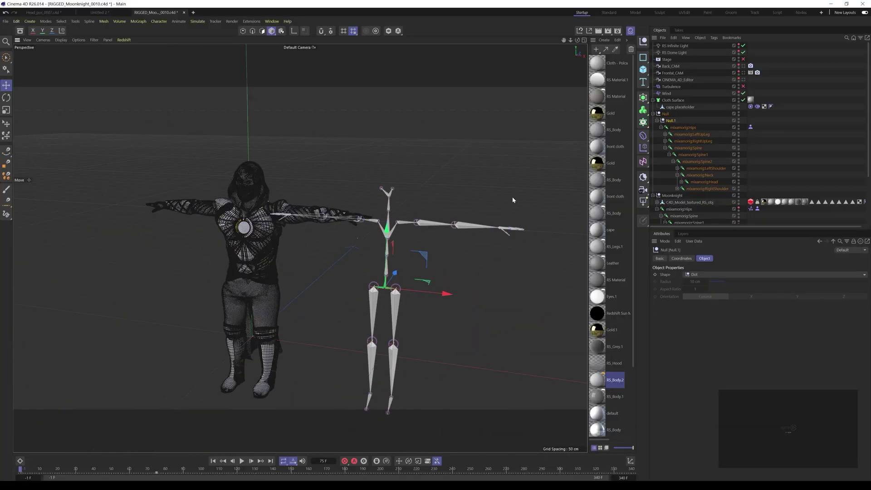
- Switch to Cinema 4D and play the rigged Moon Knight animation beside its Mixamo skeleton
{"action": "key", "text": "space"}
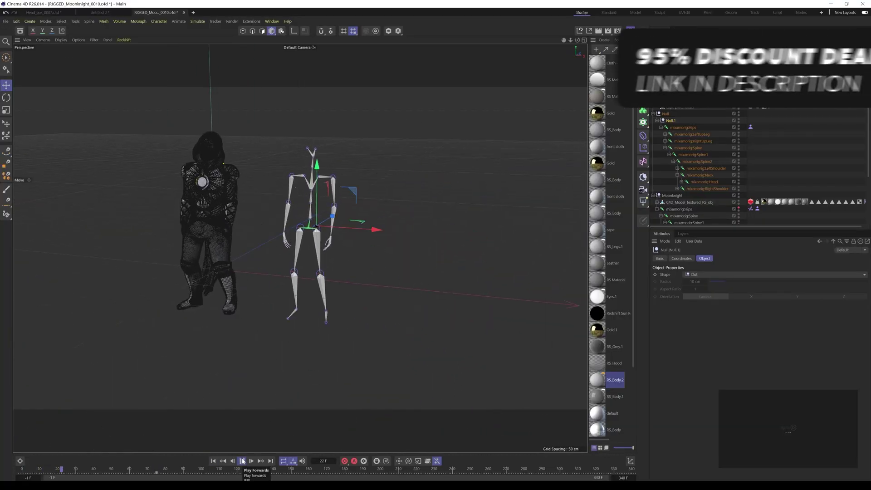
{"action": "scroll", "coordinate": [489, 259], "scroll_direction": "up", "scroll_amount": 3}
{"action": "left_click", "coordinate": [244, 461]}
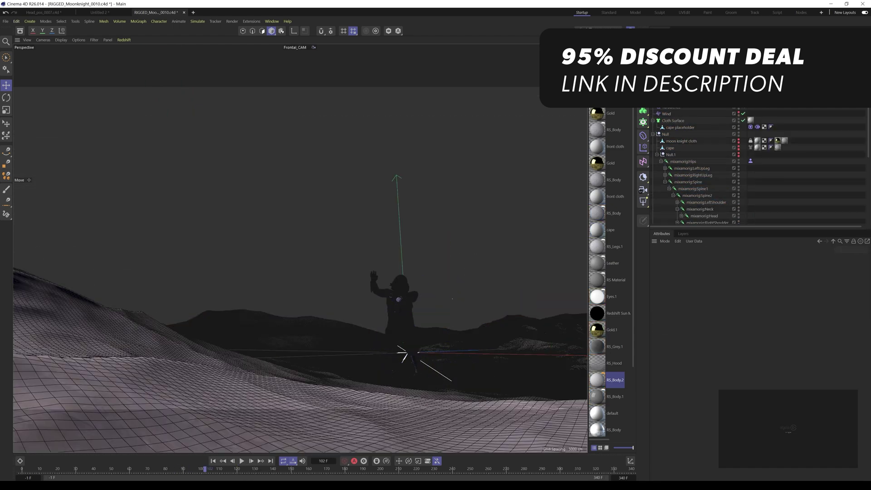
- Set the desert scene's viewport display to Gouraud Shading
{"action": "left_click", "coordinate": [61, 39]}
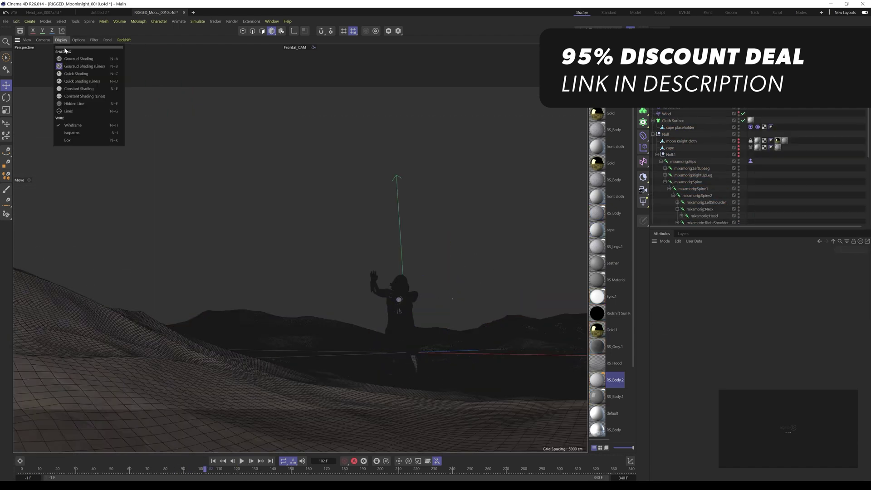
{"action": "left_click", "coordinate": [77, 53]}
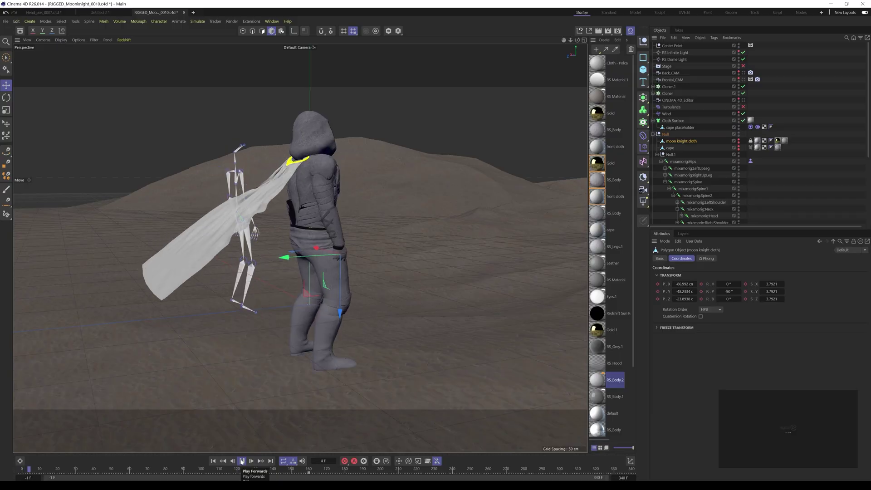
- Set the viewport display of the caped character to Gouraud Shading (Lines), seen from behind
{"action": "left_click_drag", "start_coordinate": [275, 229], "coordinate": [511, 235], "text": "alt"}
{"action": "left_click", "coordinate": [60, 39]}
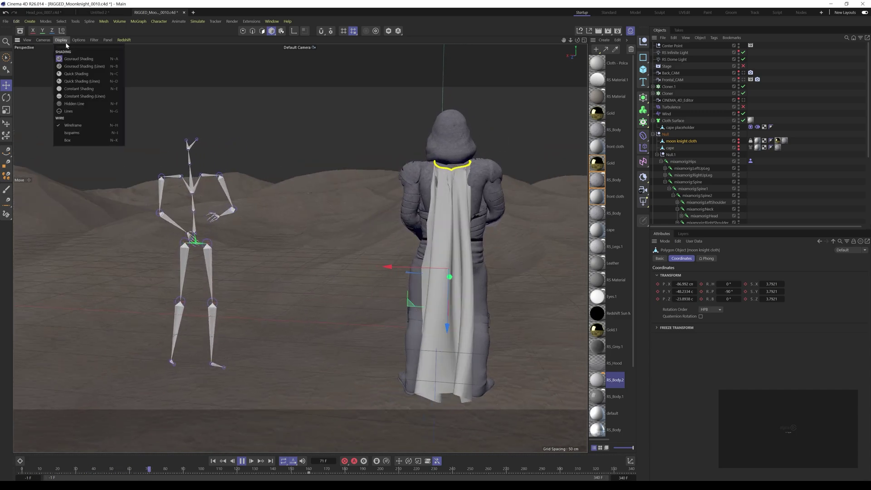
{"action": "left_click", "coordinate": [70, 69]}
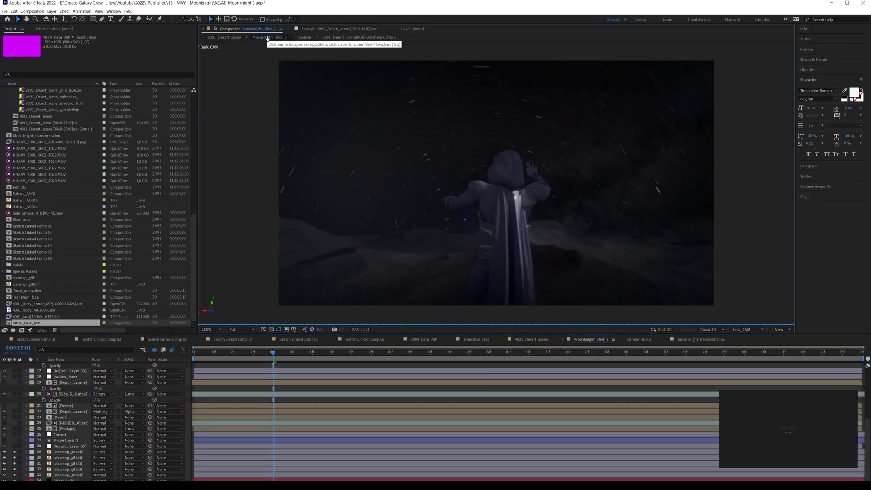
- In Moonknight_Shot_2, solo the starmap layers together with the adjustment layer above them and the Correct layer
{"action": "left_click", "coordinate": [9, 457]}
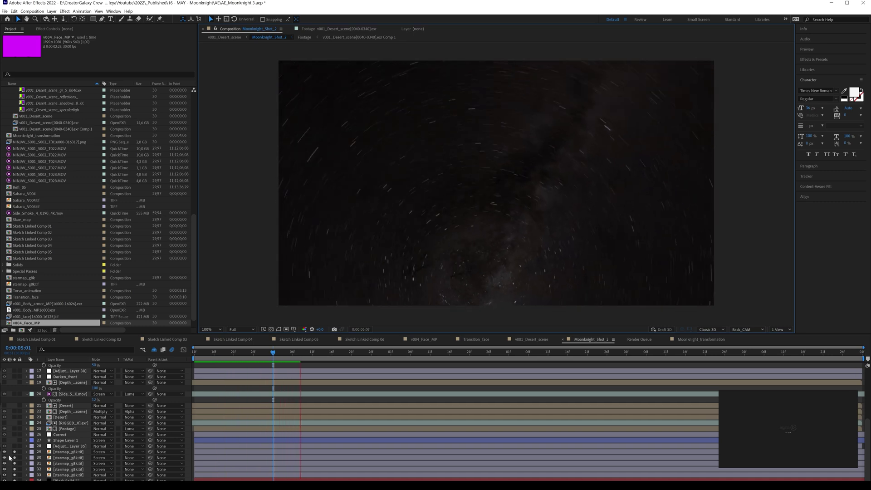
{"action": "left_click", "coordinate": [15, 447]}
{"action": "left_click", "coordinate": [16, 435]}
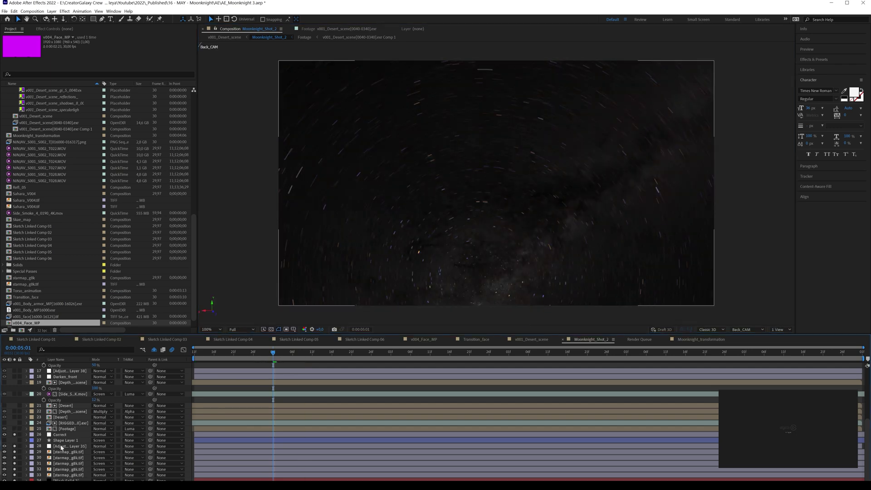
- Solo the footage, desert, depth and side smoke layers, plus Darken_front and the adjustment layer directly above it
{"action": "left_click", "coordinate": [16, 428]}
{"action": "left_click", "coordinate": [16, 411]}
{"action": "left_click", "coordinate": [15, 394]}
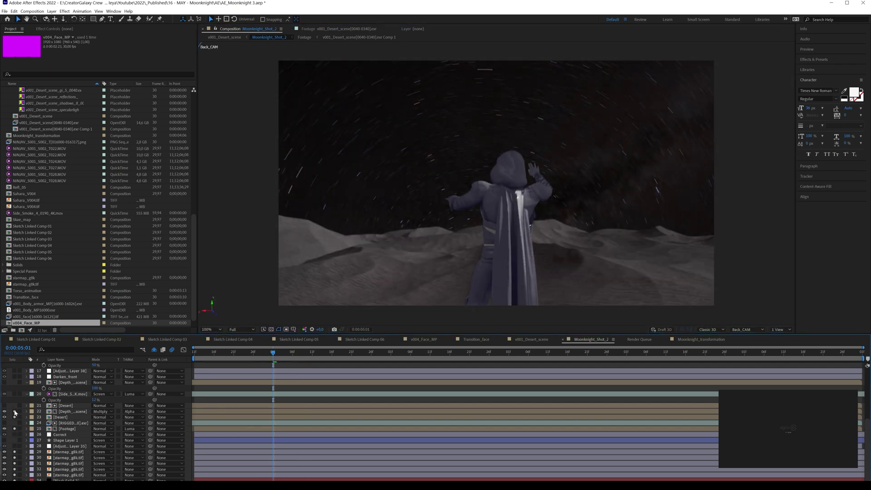
{"action": "scroll", "coordinate": [14, 408], "scroll_direction": "up", "scroll_amount": 2}
{"action": "left_click", "coordinate": [15, 412]}
{"action": "scroll", "coordinate": [14, 431], "scroll_direction": "up", "scroll_amount": 2}
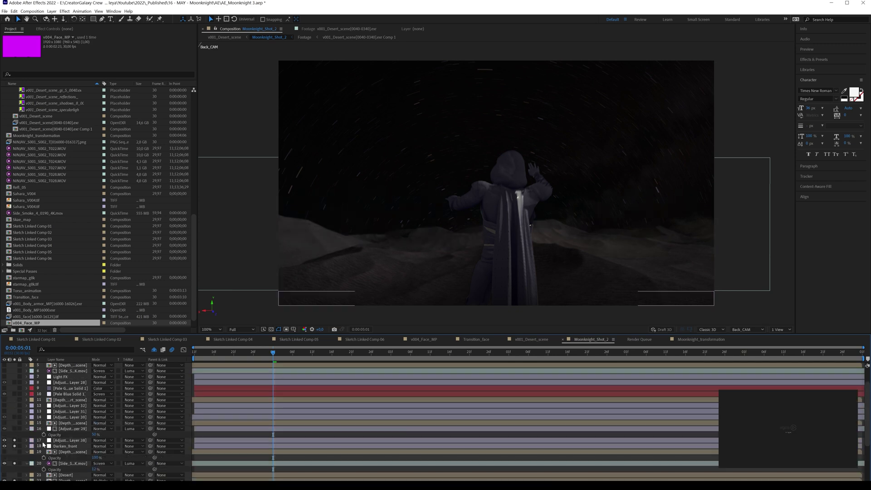
- Reveal the opacity of the adjustment layer above Darken_front, and solo the upper adjustment, Pale Blue Solid 1, Center Point and Vignette layers
{"action": "left_click", "coordinate": [61, 440]}
{"action": "key", "text": "t"}
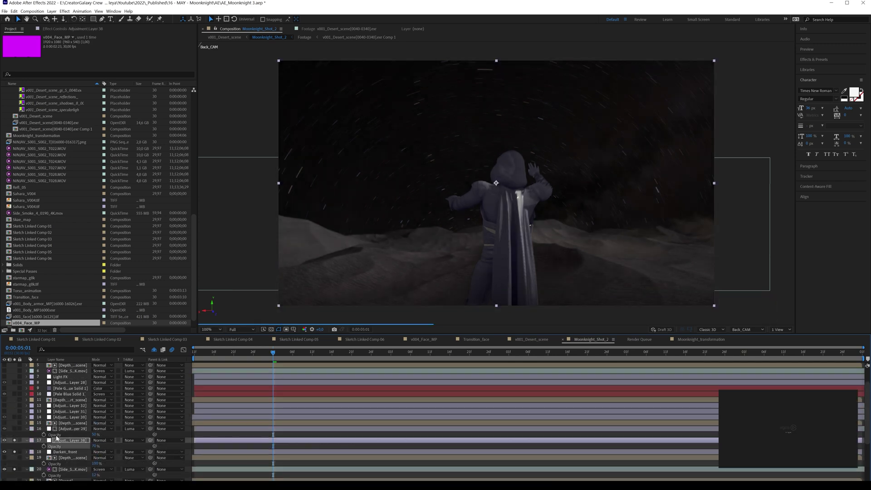
{"action": "left_click", "coordinate": [15, 417]}
{"action": "scroll", "coordinate": [14, 408], "scroll_direction": "up", "scroll_amount": 2}
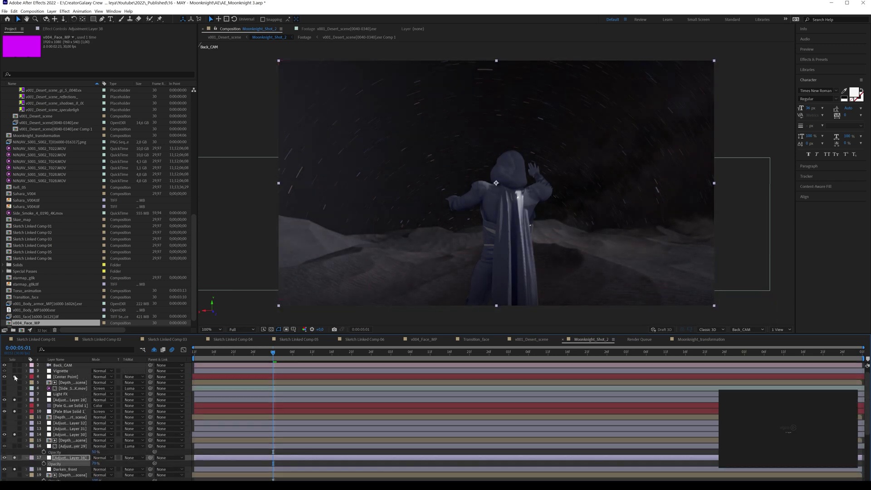
{"action": "left_click", "coordinate": [16, 382]}
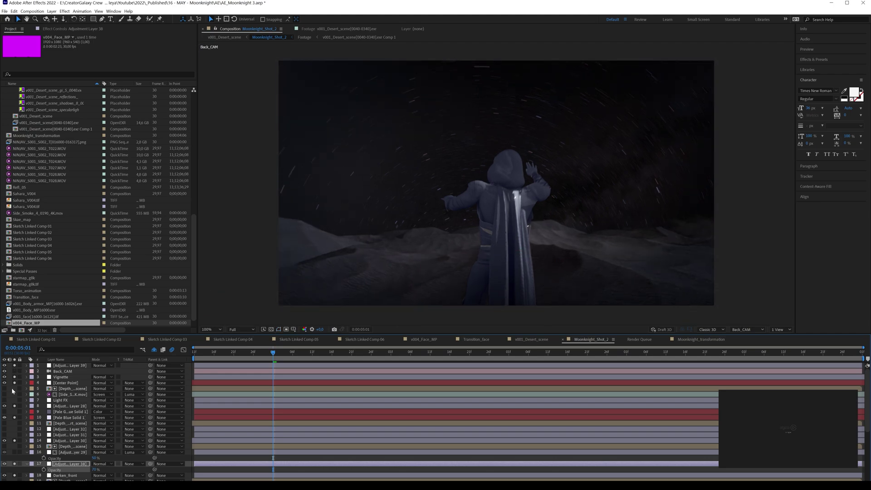